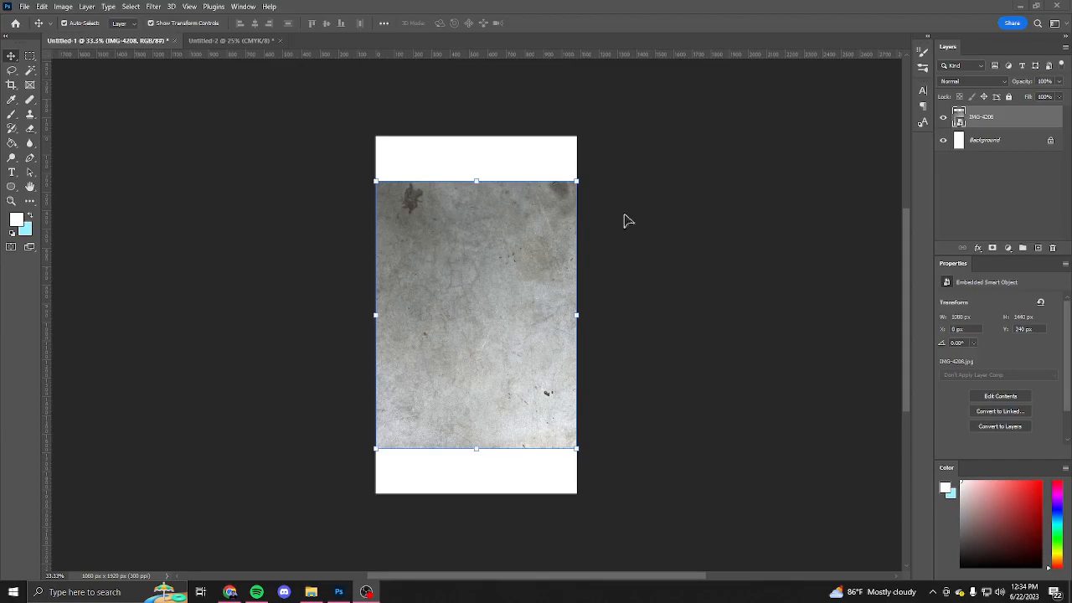
- Fully desaturate the IMG-4208 concrete photo with a Hue/Saturation adjustment, setting Saturation to its minimum
click(63, 7)
mouse_move(99, 38)
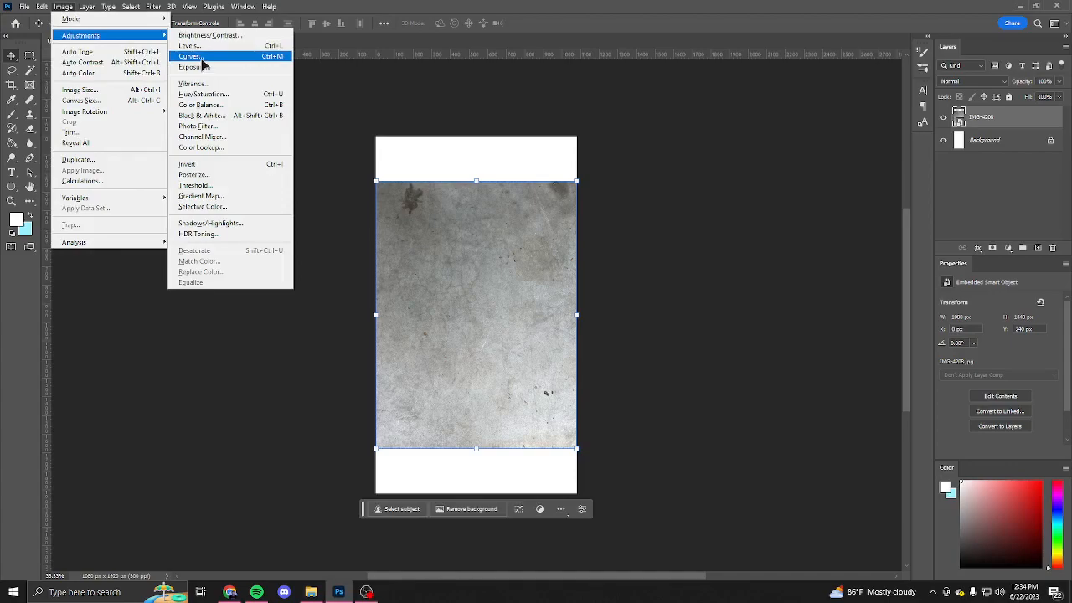
click(208, 97)
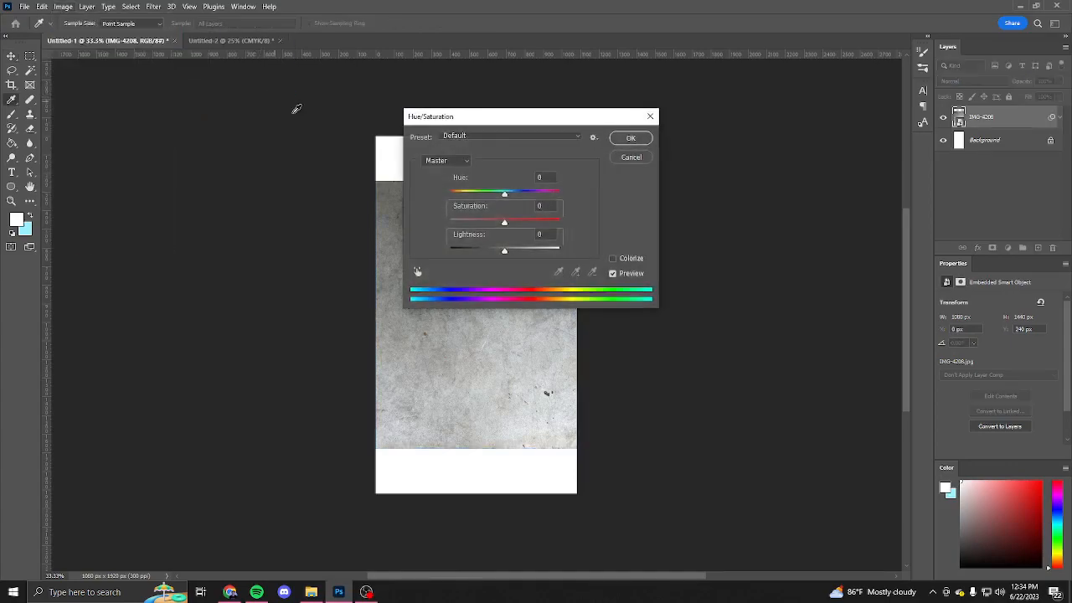
drag(504, 221, 416, 226)
click(630, 141)
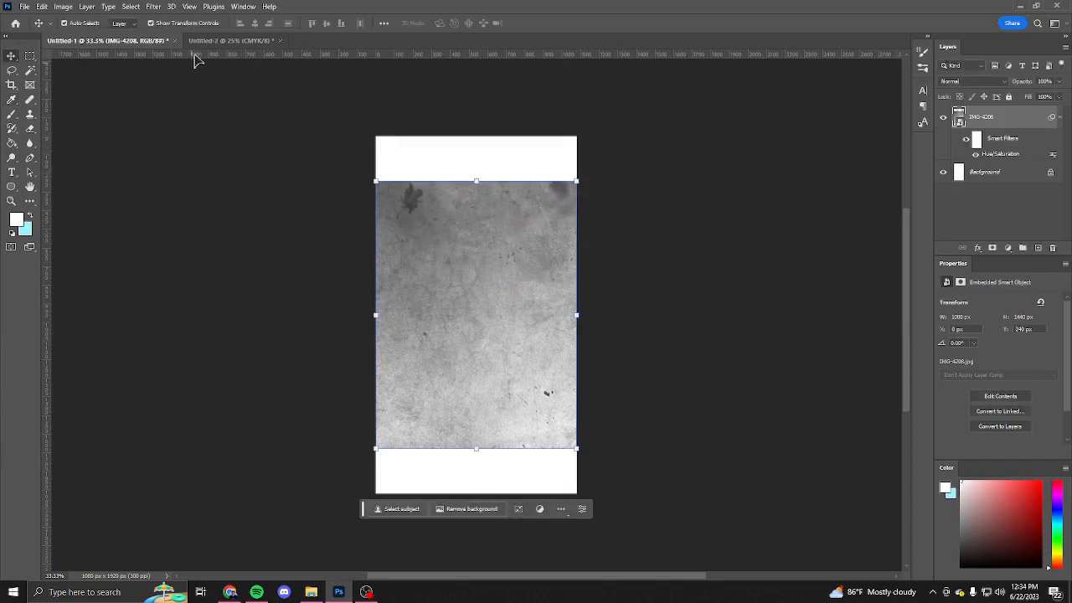
- Darken the concrete photo's shadows with a Levels adjustment, setting the black input level to 71
click(65, 8)
mouse_move(87, 37)
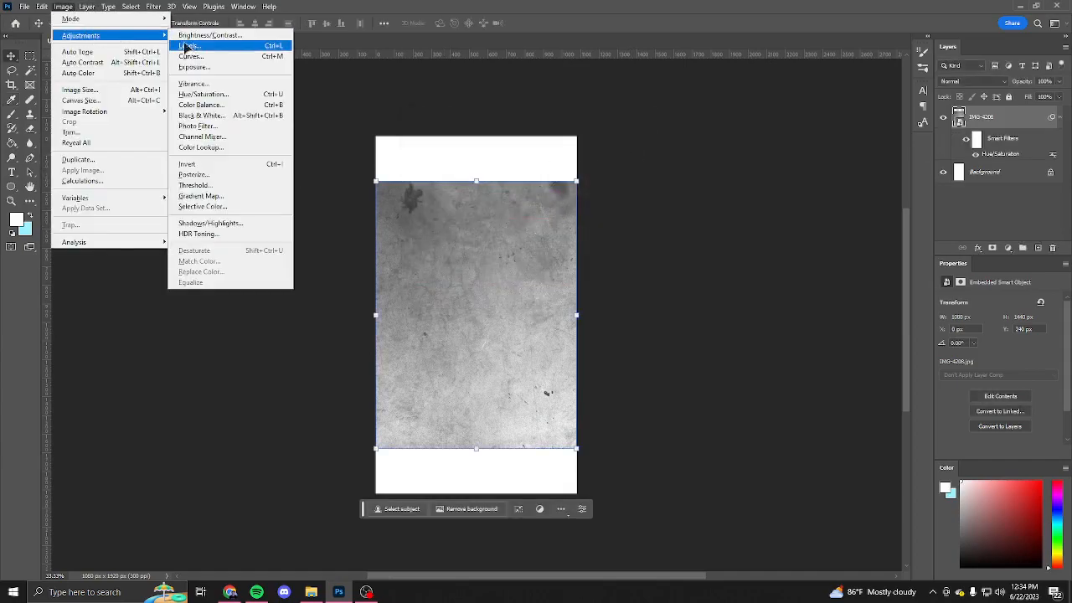
click(193, 44)
drag(466, 114, 672, 134)
drag(643, 264, 679, 262)
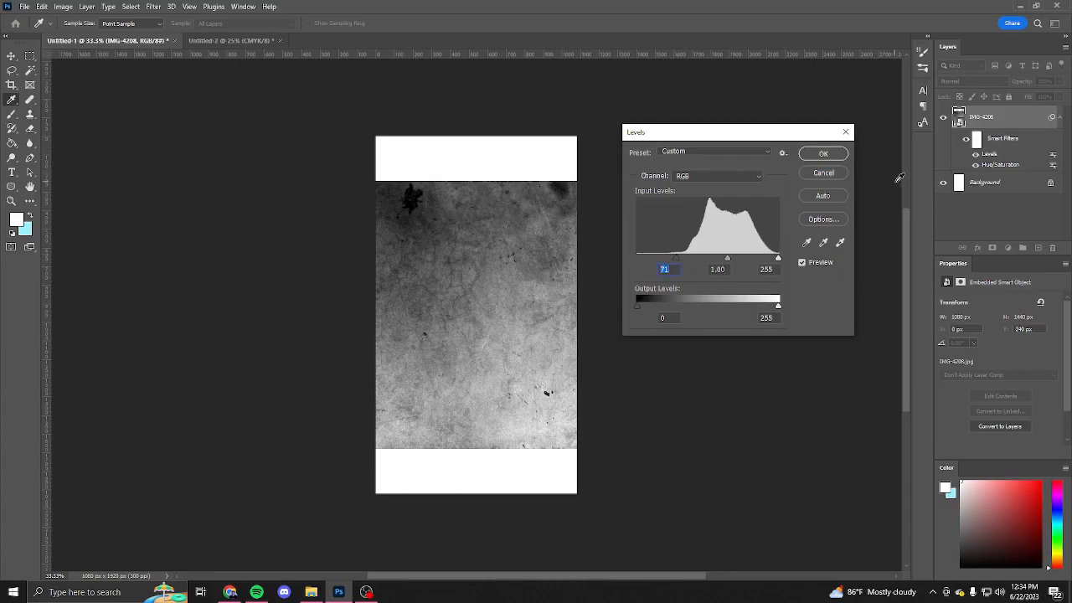
click(835, 156)
- Brighten the concrete photo with an Exposure adjustment of about +0.76
click(67, 7)
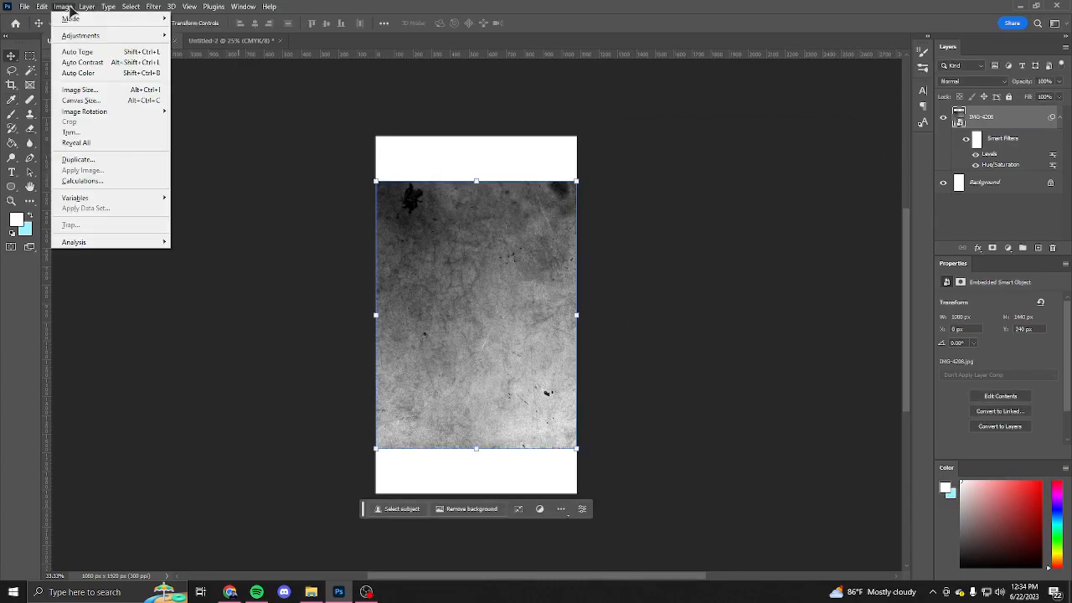
mouse_move(147, 37)
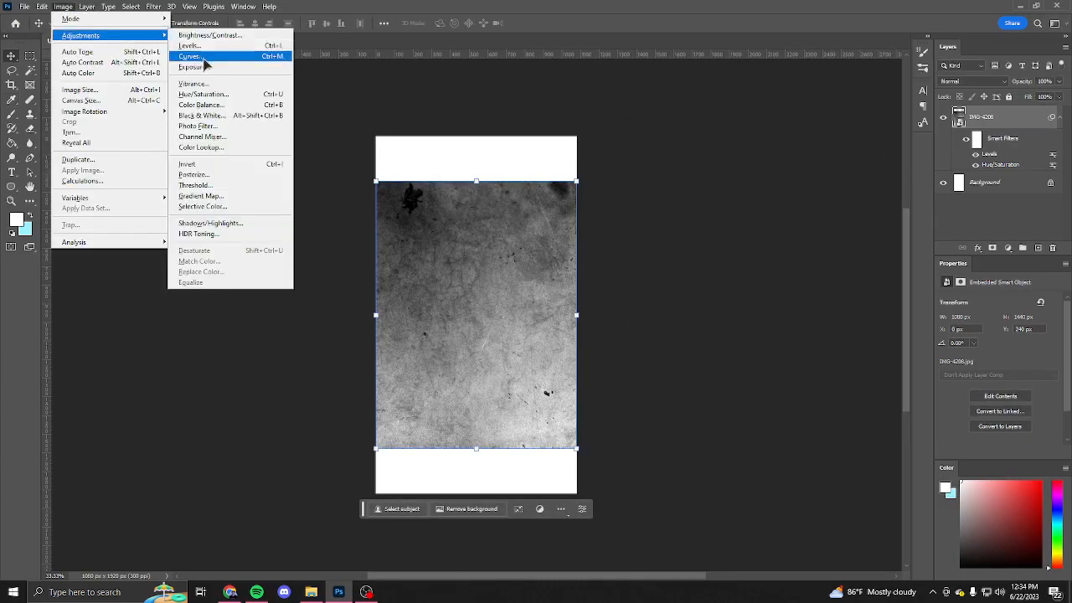
click(199, 66)
drag(460, 144, 701, 153)
mouse_move(737, 206)
mouse_down()
mouse_move(761, 205)
mouse_move(746, 209)
mouse_up()
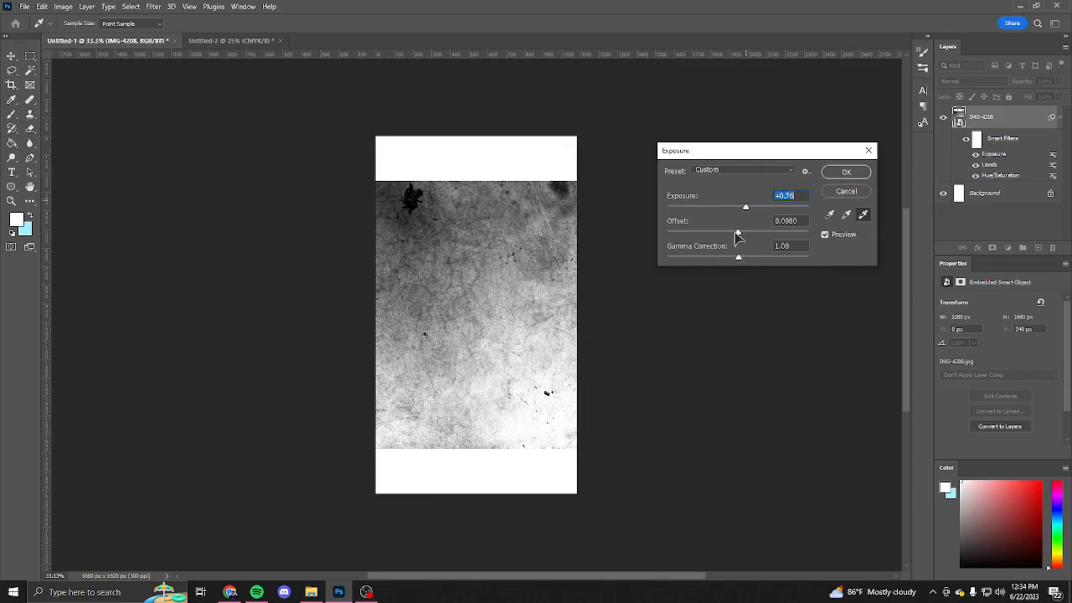
click(830, 176)
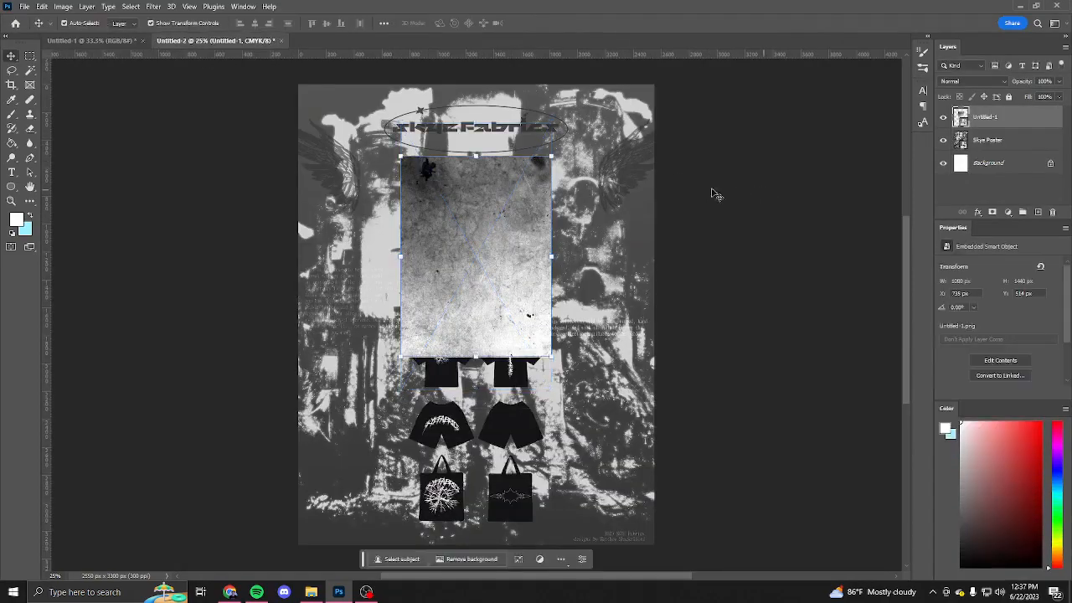
- Enlarge the concrete texture on the poster to about 2741 × 3655 px, covering the whole canvas, and open its blend mode choices
drag(468, 215, 455, 246)
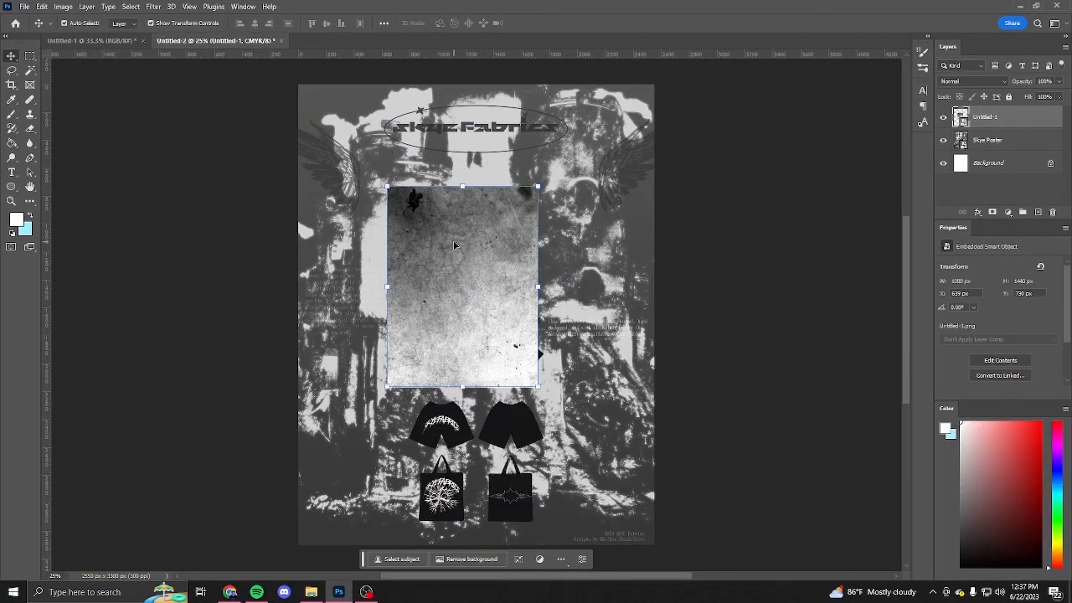
drag(537, 188, 675, 59)
drag(477, 415, 262, 505)
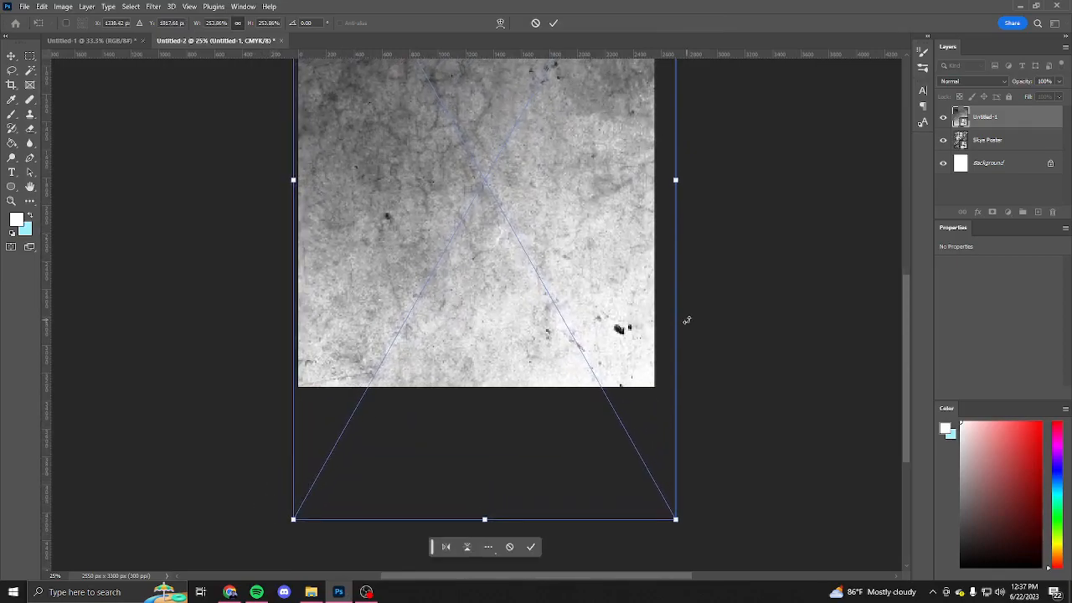
key(Return)
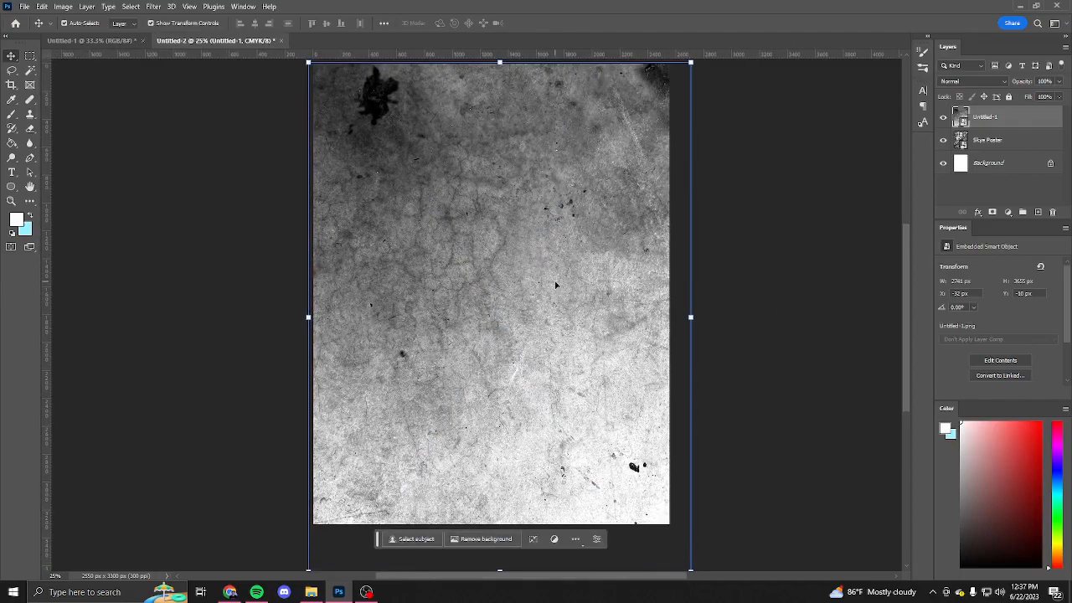
click(996, 82)
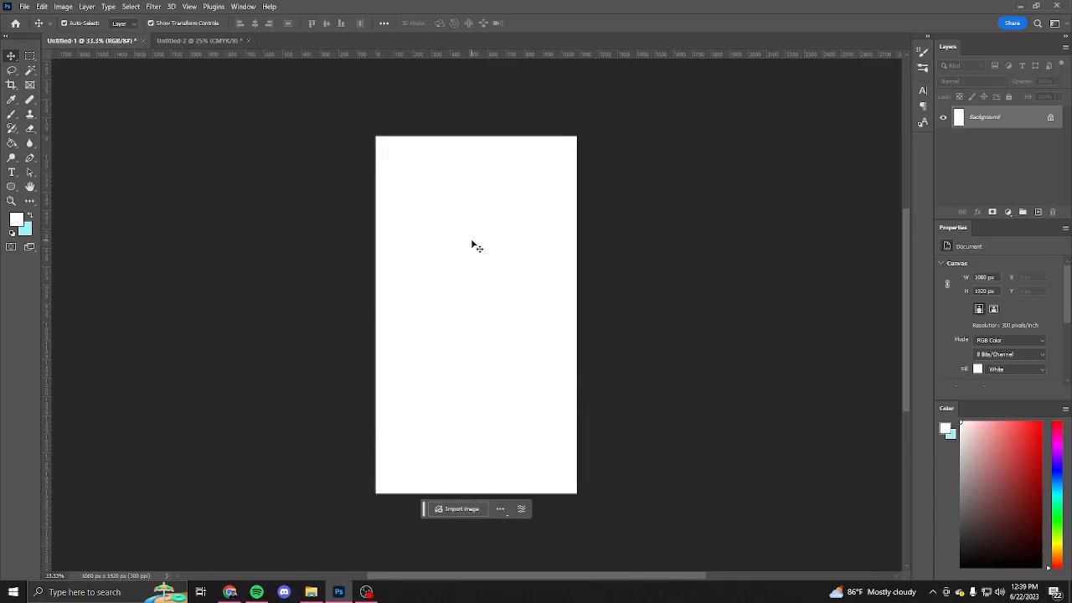
- Place the IMG-4207 photo in the blank 1080 × 1920 px document and fully desaturate it with Hue/Saturation
drag(494, 599, 534, 393)
key(Return)
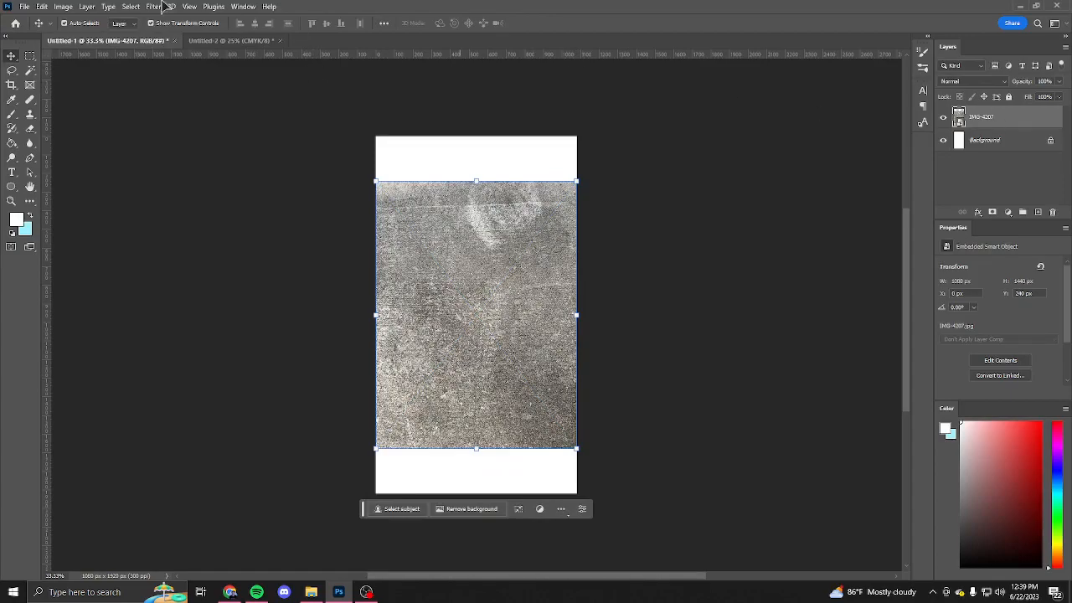
click(62, 7)
mouse_move(44, 7)
mouse_move(134, 37)
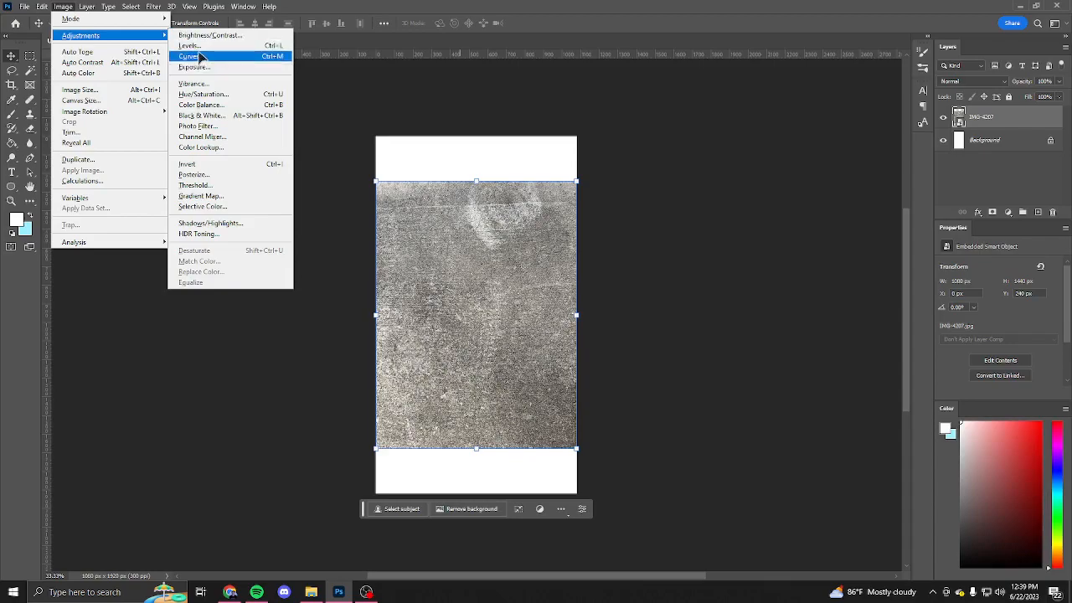
click(205, 94)
drag(506, 221, 450, 222)
click(638, 138)
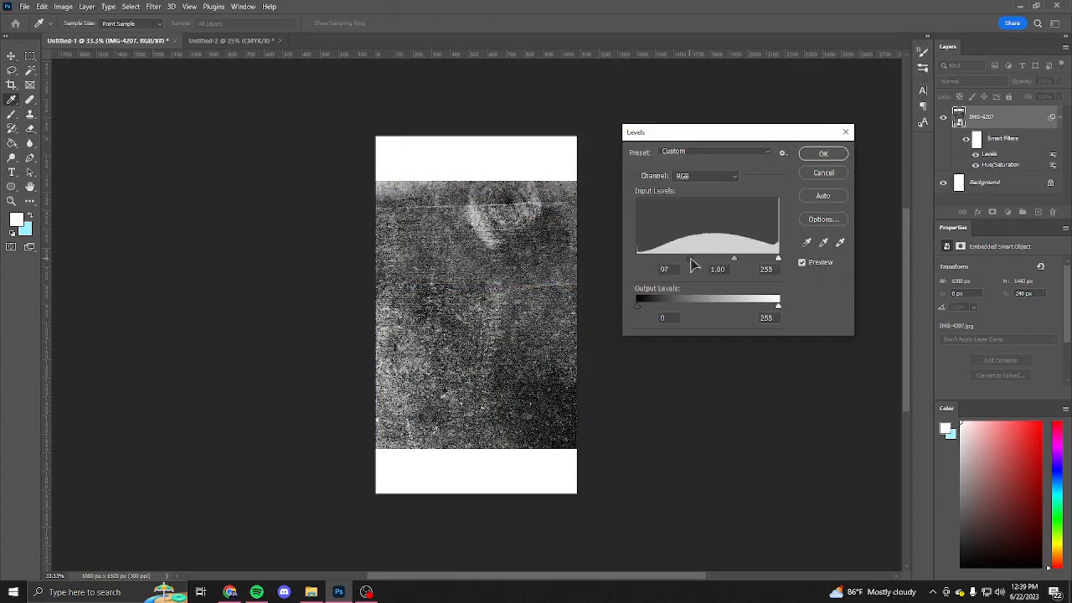
- Lower the black input level of the IMG-4207 photo slightly below 97 in Levels, and apply an Exposure adjustment
mouse_move(692, 260)
mouse_down()
mouse_move(670, 267)
mouse_move(680, 266)
mouse_up()
click(822, 155)
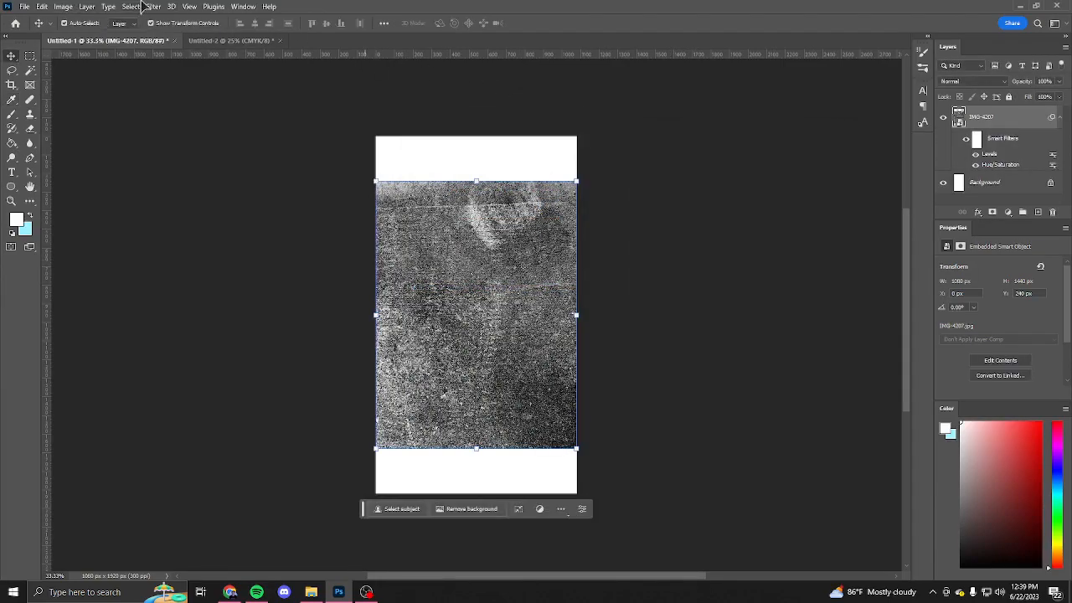
click(60, 6)
mouse_move(100, 33)
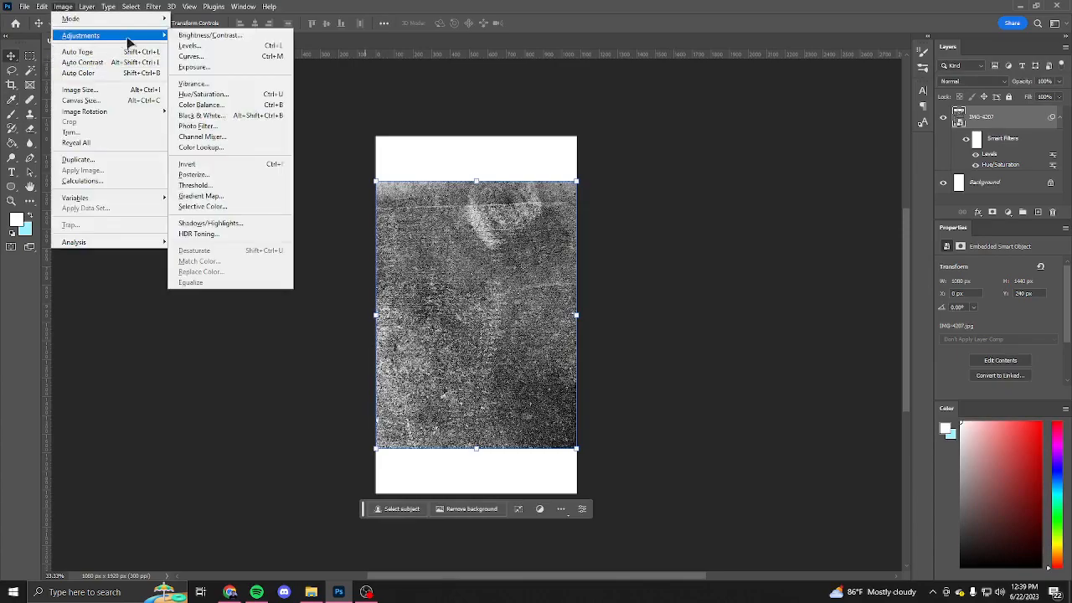
click(209, 75)
click(846, 172)
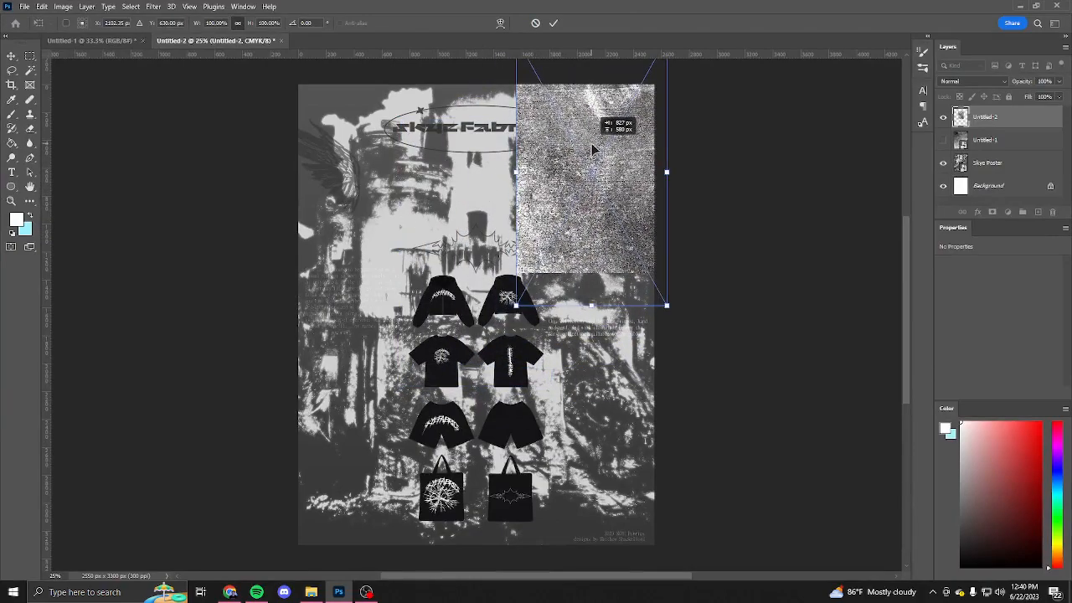
- Scale the new grainy texture on the poster to about 2688 × 3584 px and position it over the entire canvas
drag(512, 306, 248, 578)
key(Return)
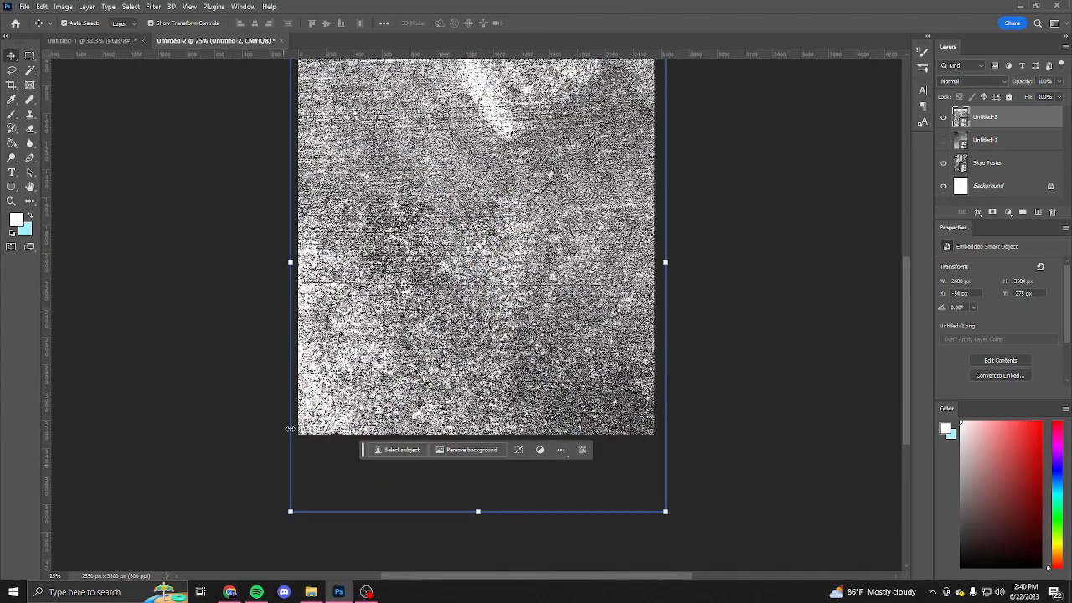
drag(686, 238, 679, 348)
drag(544, 348, 545, 300)
- Set the grainy texture layer's blend mode to Soft Light and its opacity to about 29%
click(972, 81)
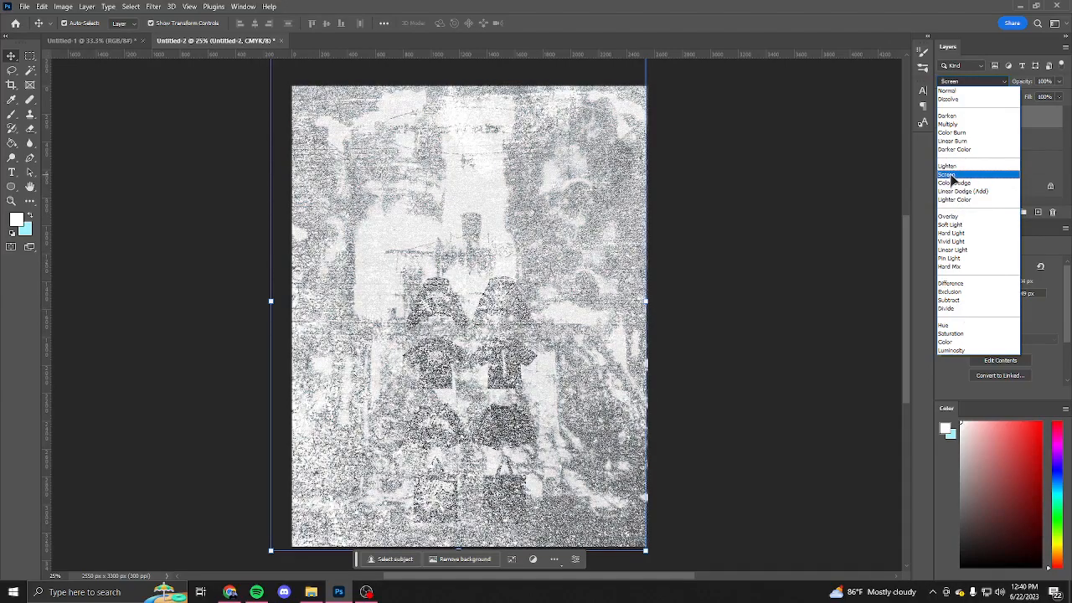
click(950, 224)
drag(1057, 92, 1027, 98)
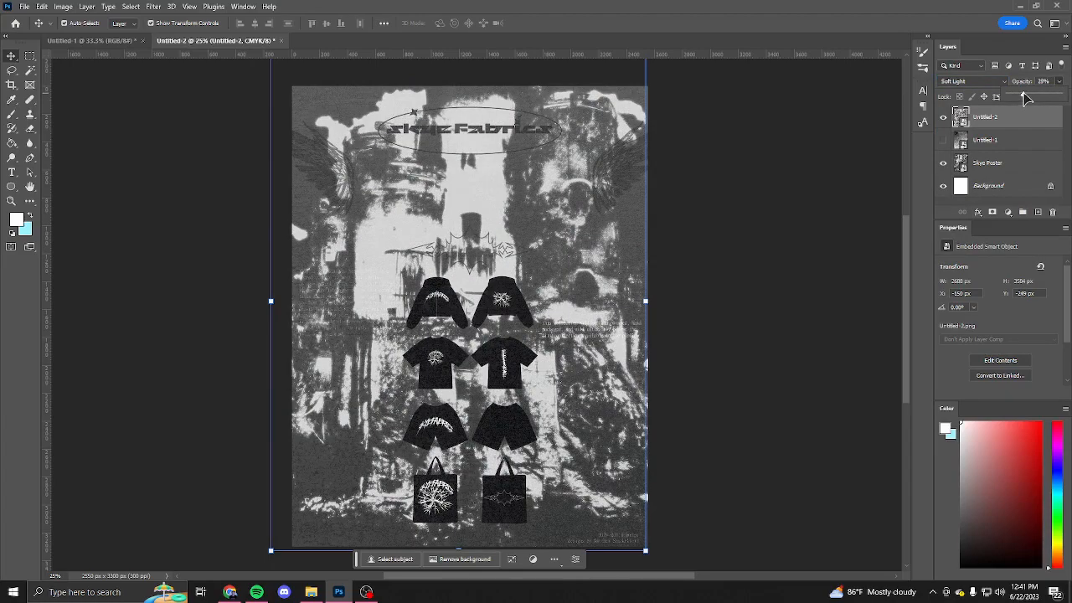
- Reposition the grainy texture over the poster to about X -86 px, Y -177 px and deselect it
drag(590, 203, 617, 193)
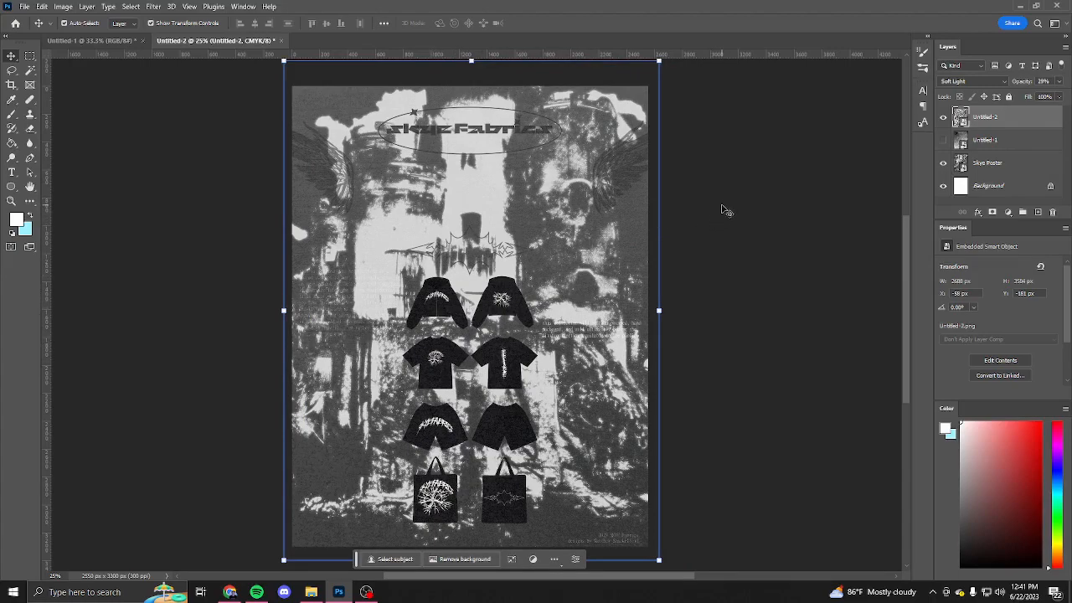
drag(541, 234, 559, 229)
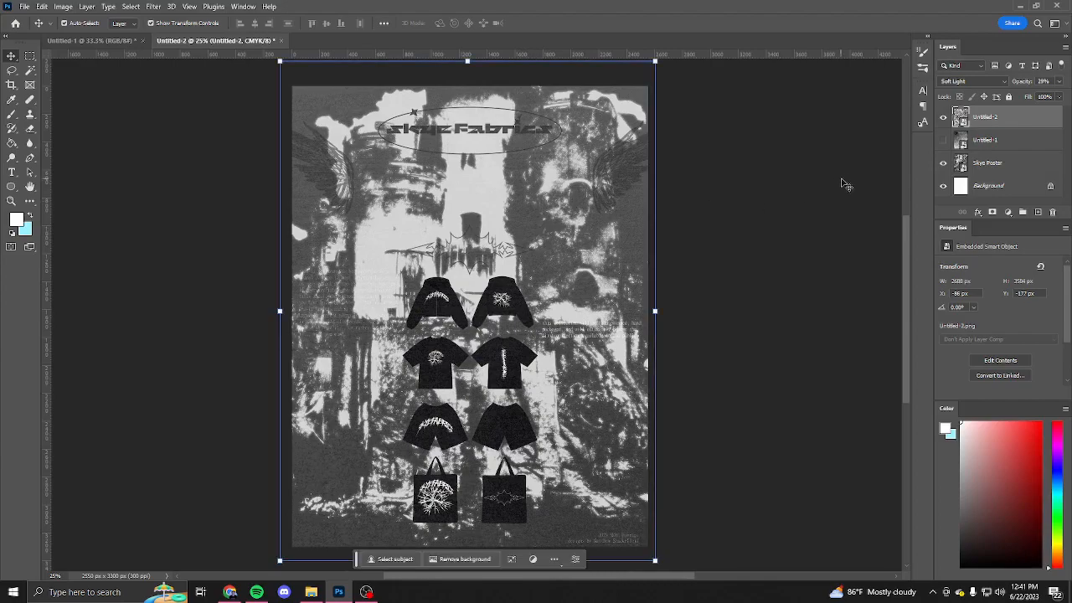
click(540, 249)
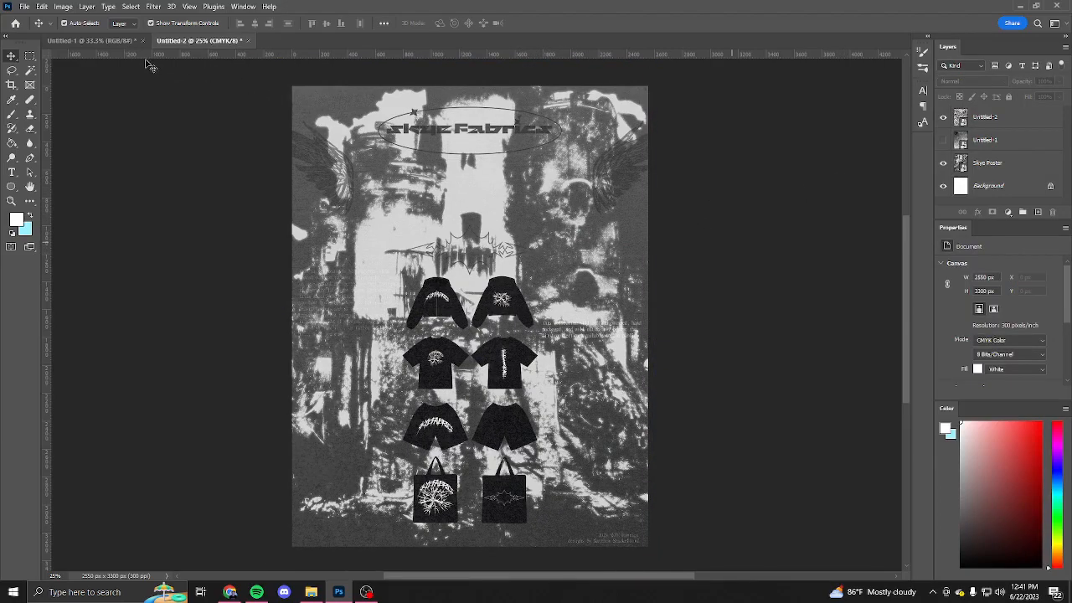
- Switch to the Untitled-1 document and fully desaturate the IMG-4209 cracked pavement photo with Hue/Saturation
click(96, 40)
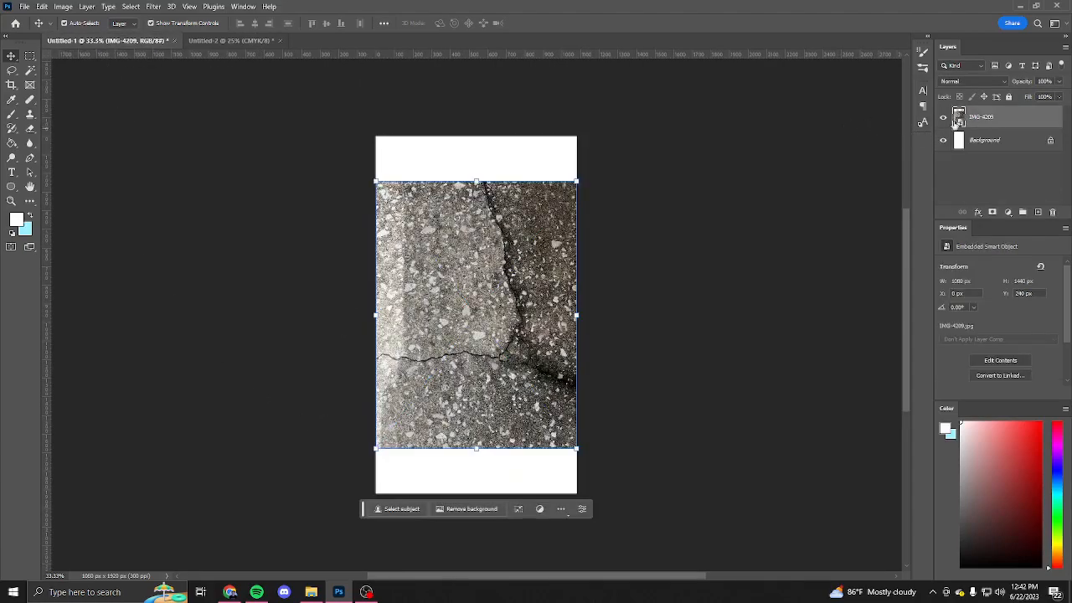
click(42, 6)
mouse_move(62, 6)
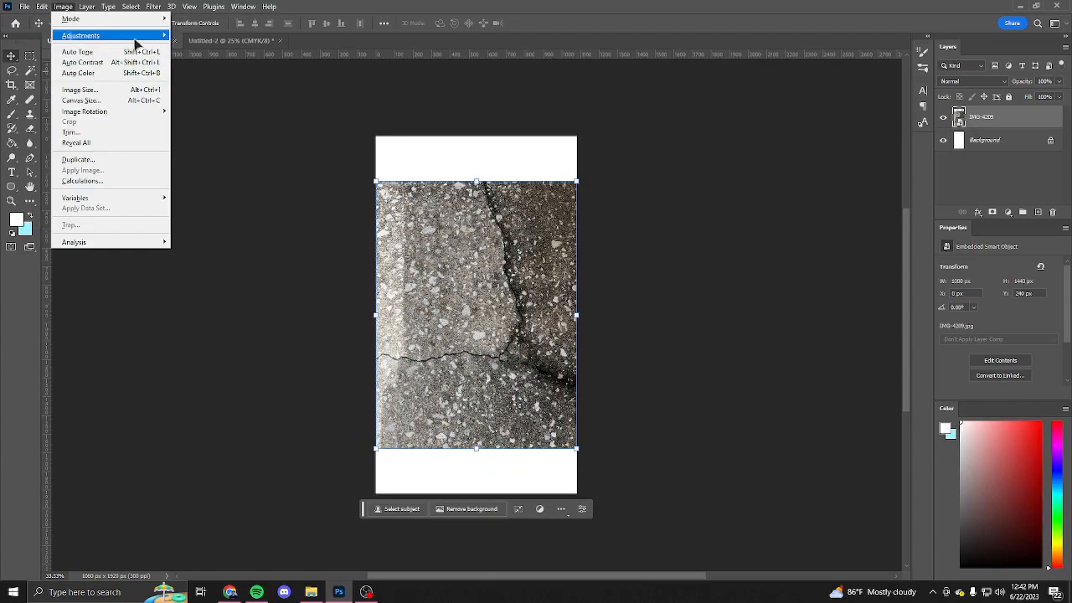
mouse_move(155, 37)
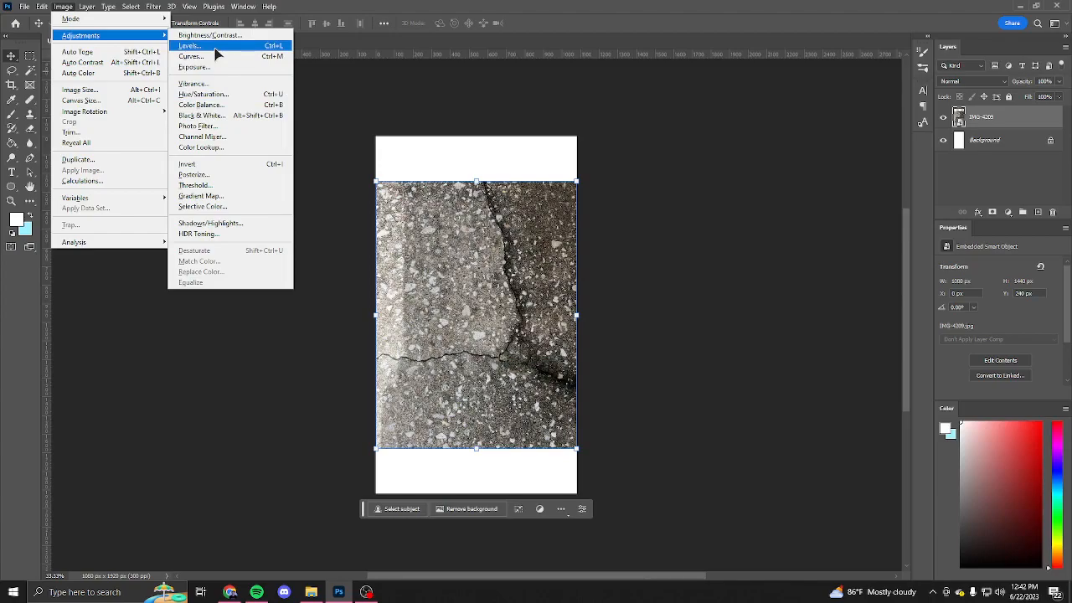
click(203, 95)
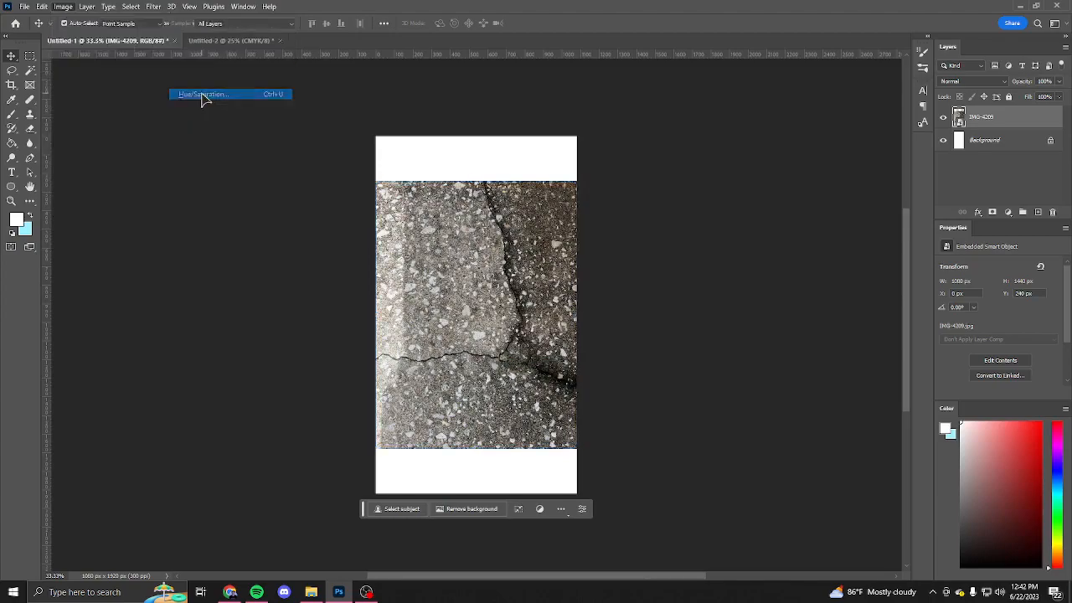
drag(506, 222, 433, 223)
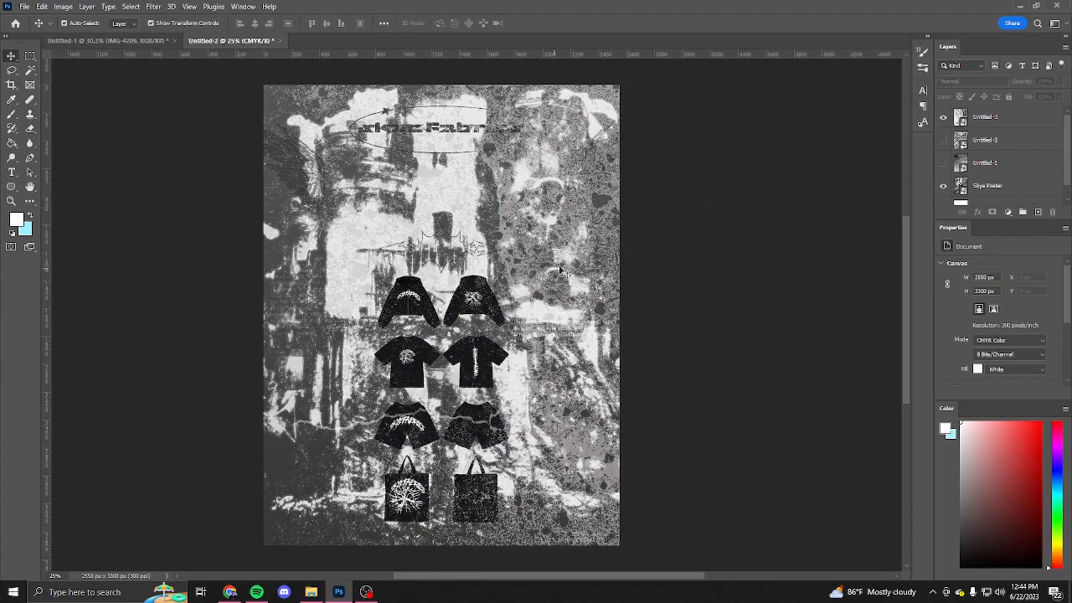
- Switch to the Untitled-1 document and enlarge the IMG-4211 leather photo to about 18.35% scale so only leather fills the canvas
click(126, 40)
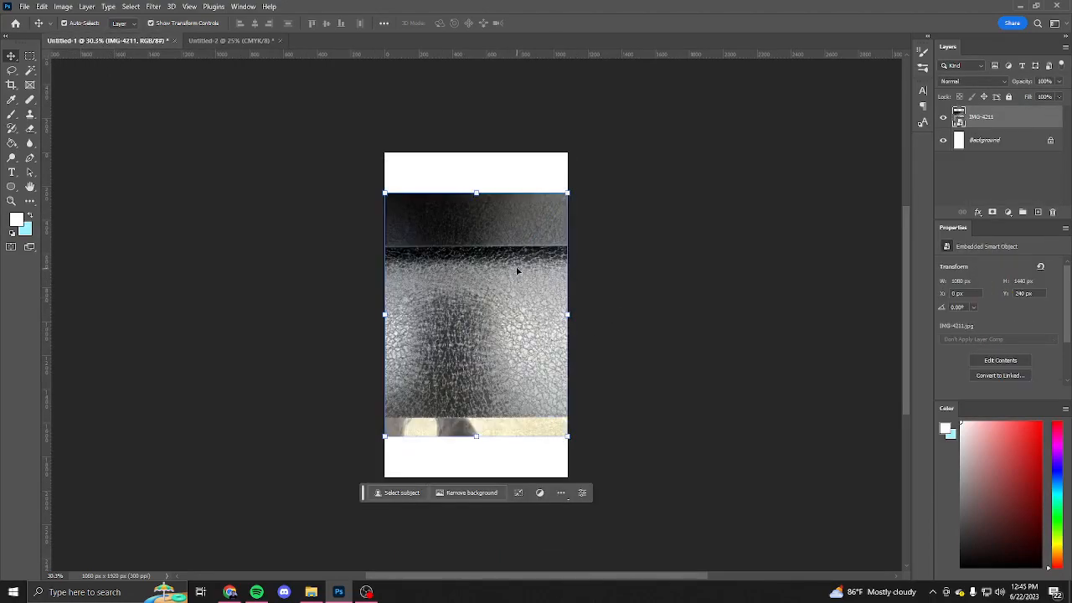
drag(475, 193, 476, 68)
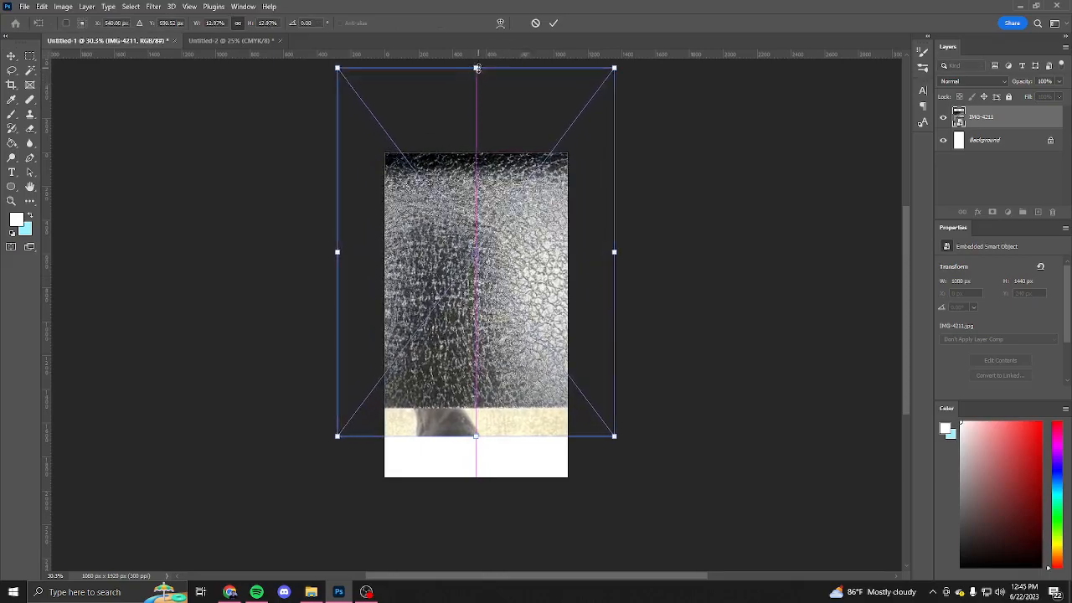
drag(475, 439, 473, 452)
drag(468, 507, 462, 526)
key(Return)
mouse_move(476, 68)
mouse_down()
mouse_move(475, 50)
mouse_move(473, 84)
mouse_up()
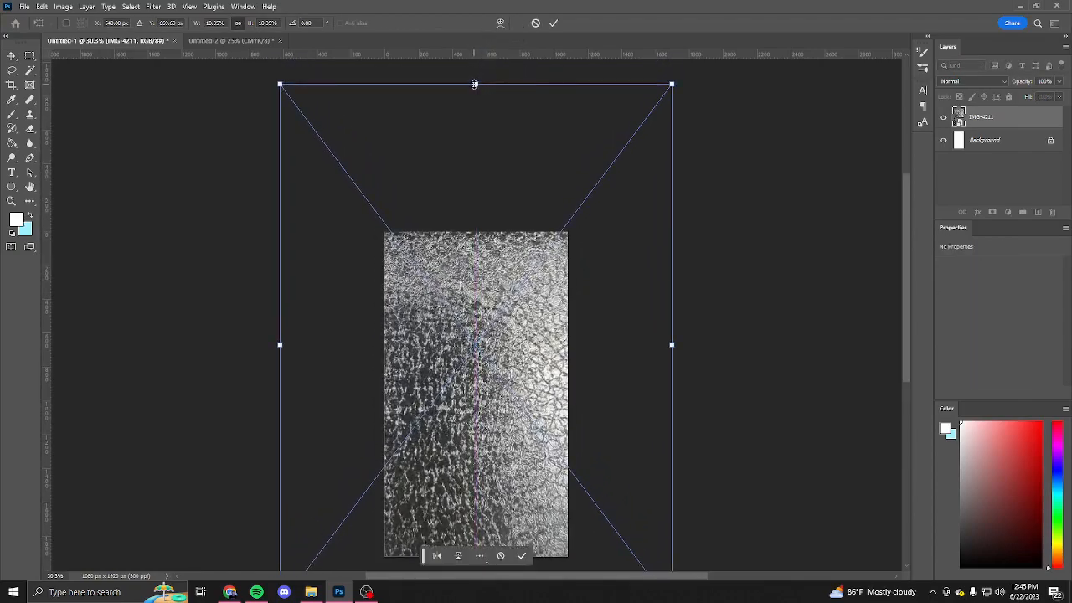